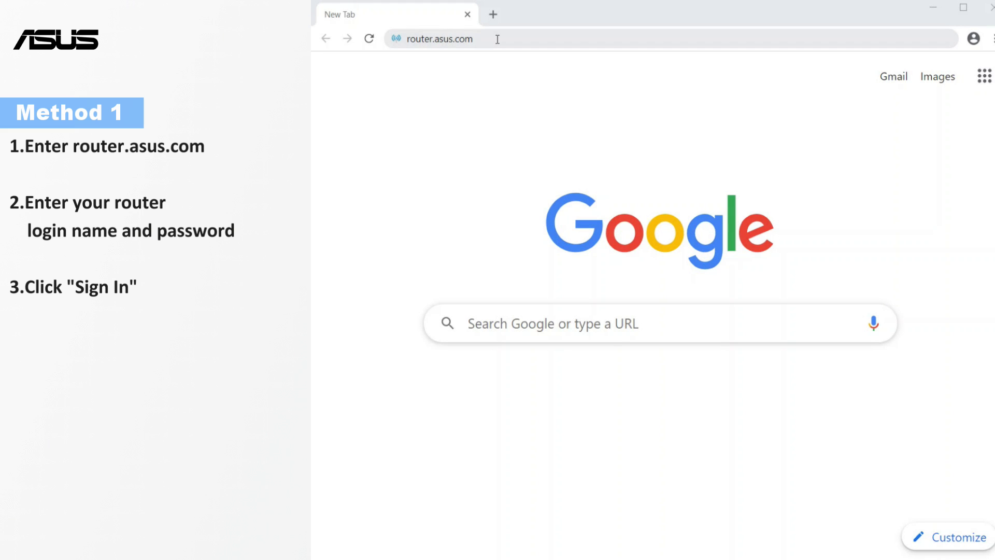
Load router.asus.com and sign in to the RT-AC68U with the admin username and password
click(496, 39)
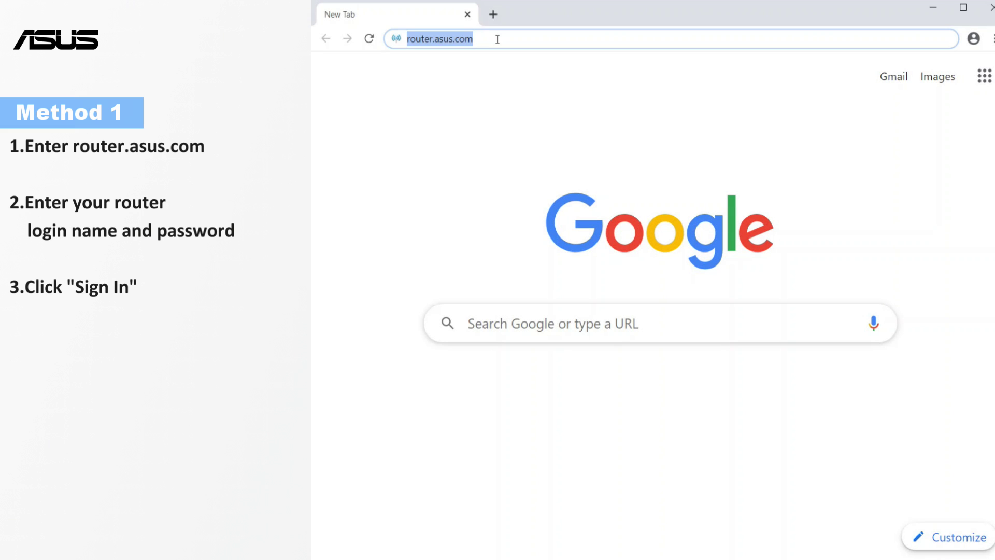
key(Return)
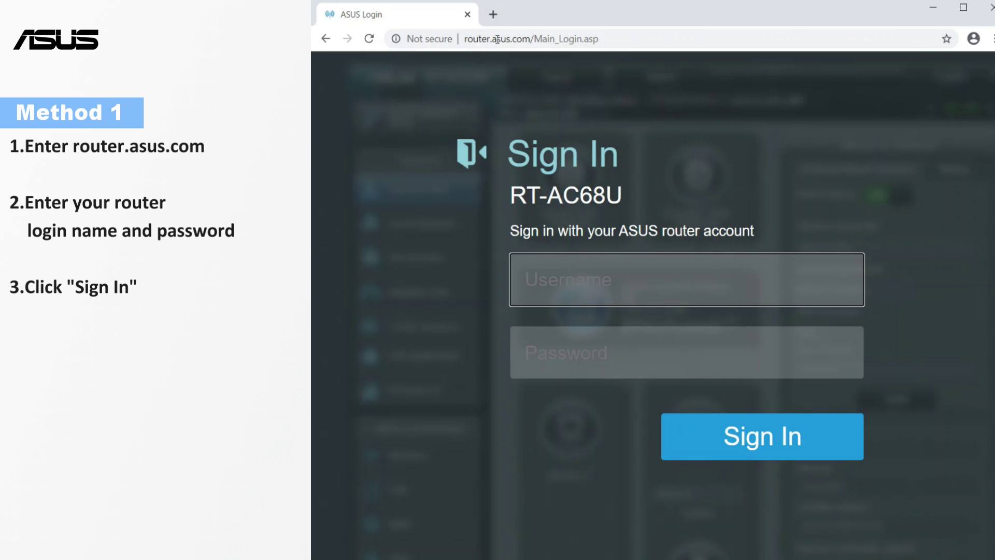
click(549, 274)
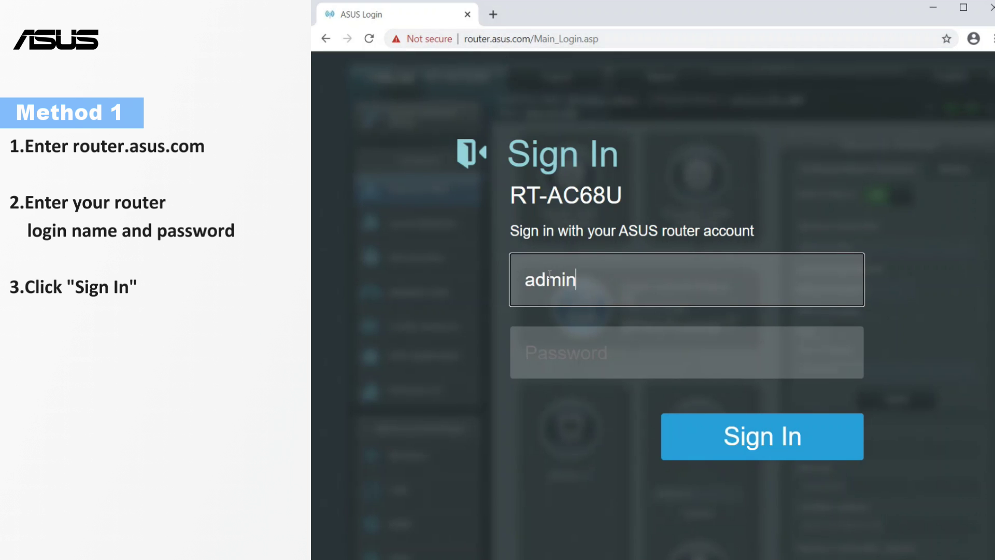
click(561, 350)
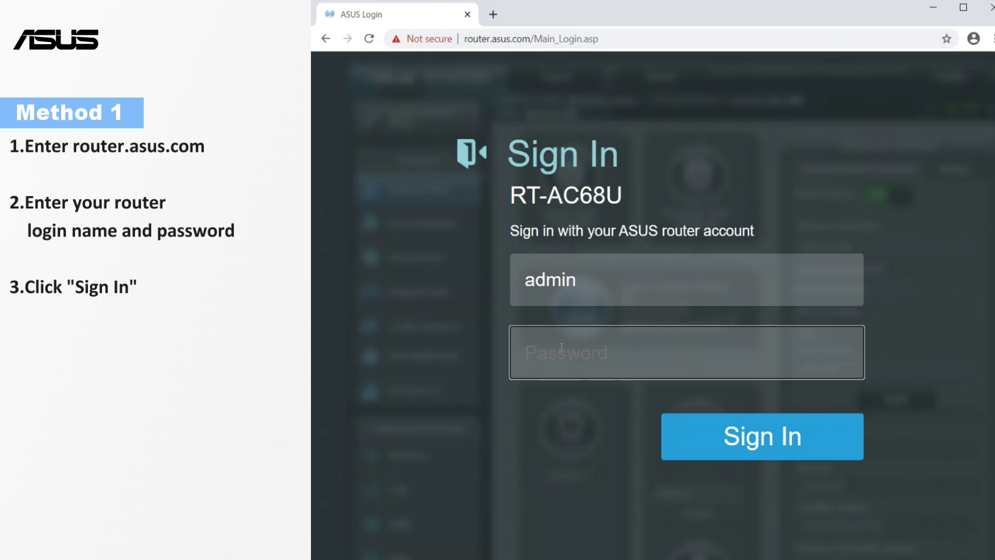
click(684, 433)
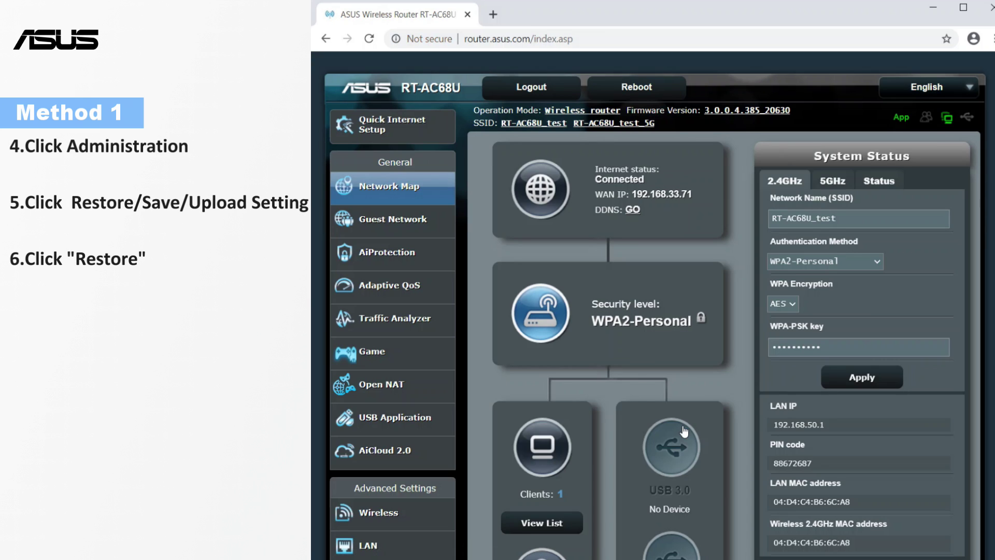
scroll(684, 430, down, 5)
scroll(684, 430, down, 5)
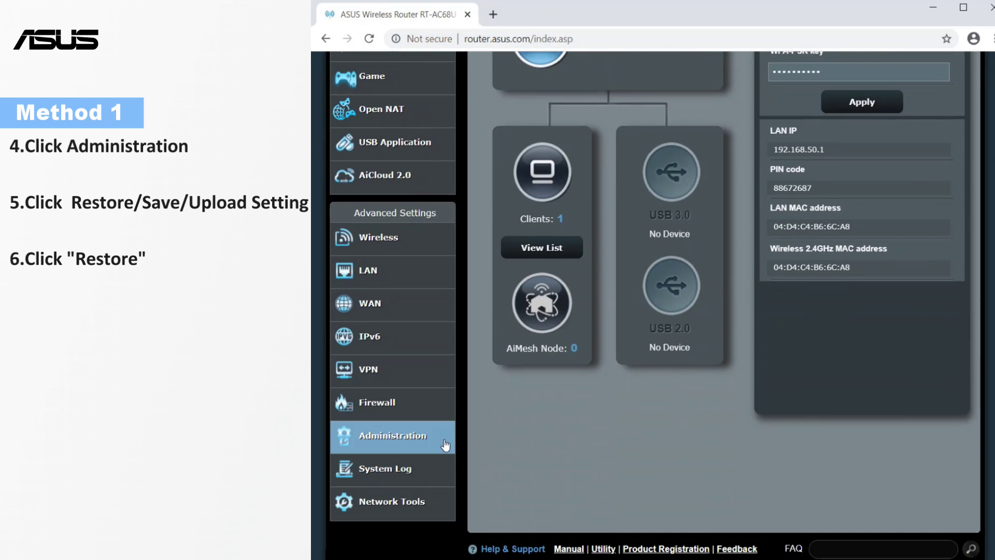
Go to Administration > Restore/Save/Upload Setting
click(393, 435)
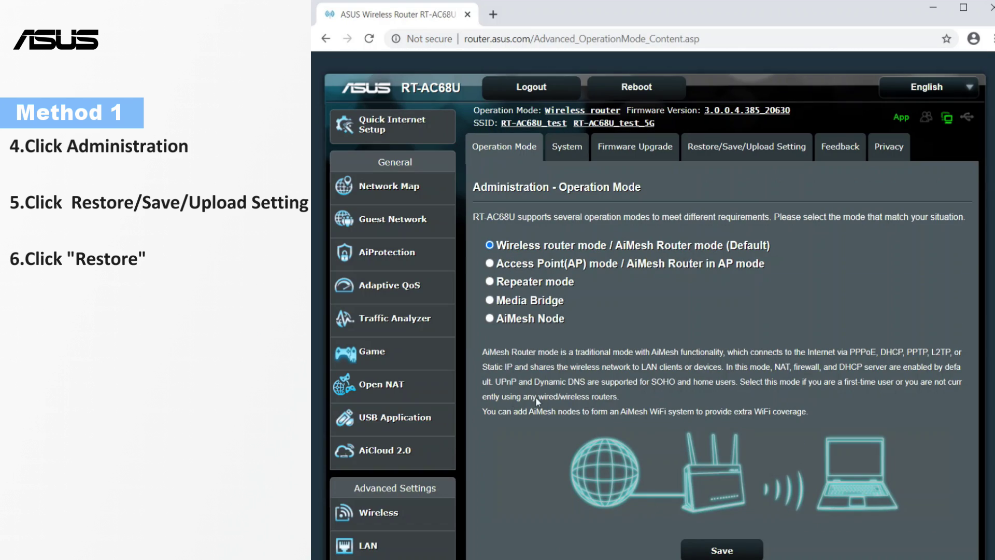
click(728, 154)
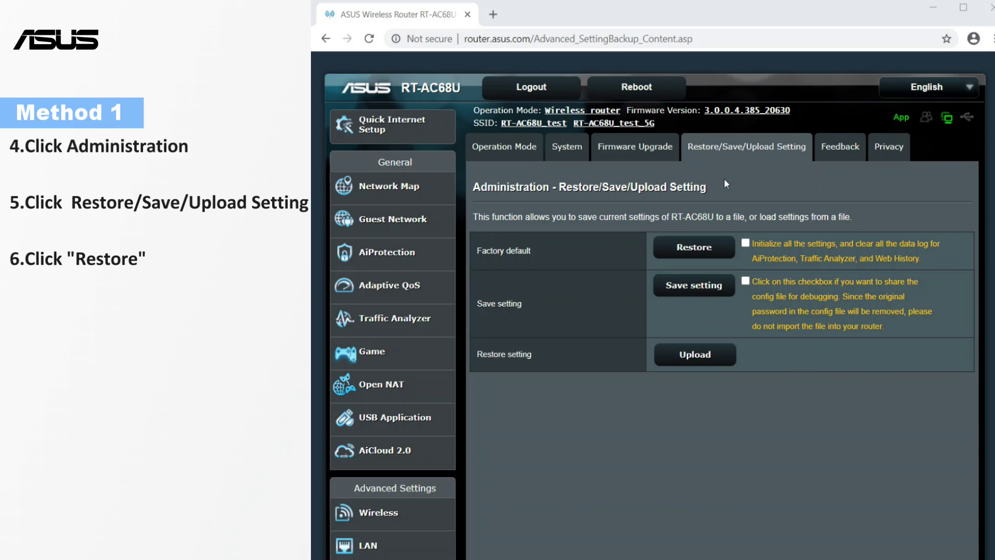
Restore the Factory default settings and confirm wiping all router settings
click(690, 251)
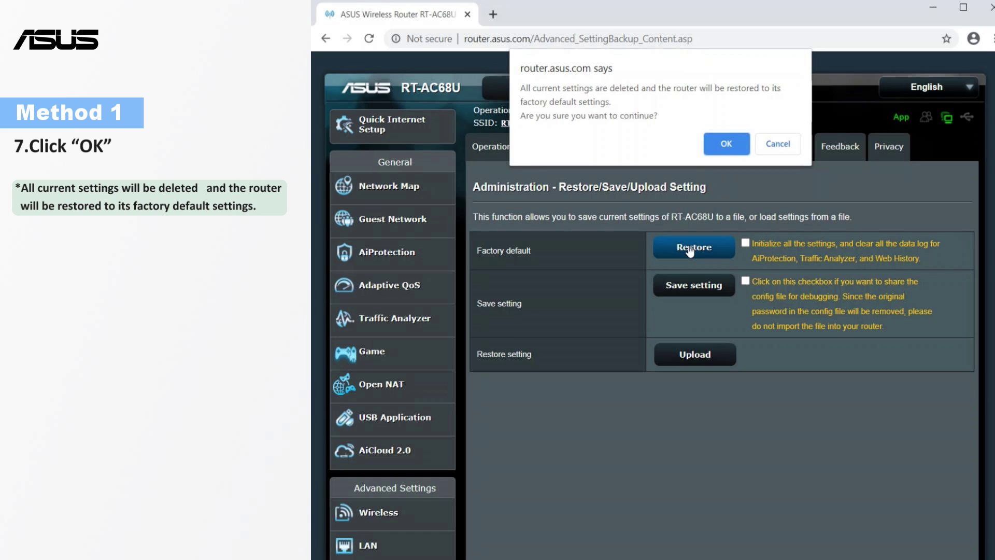
click(726, 145)
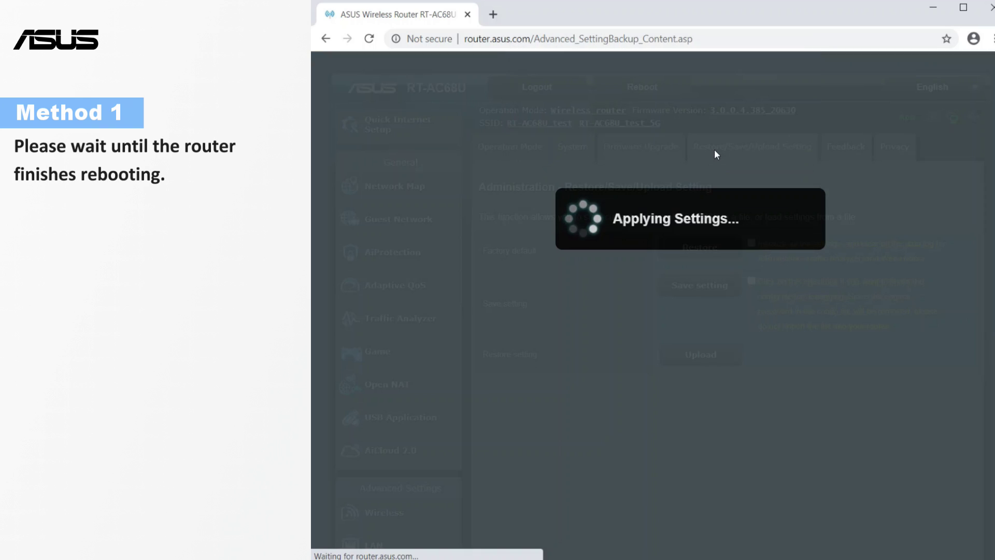